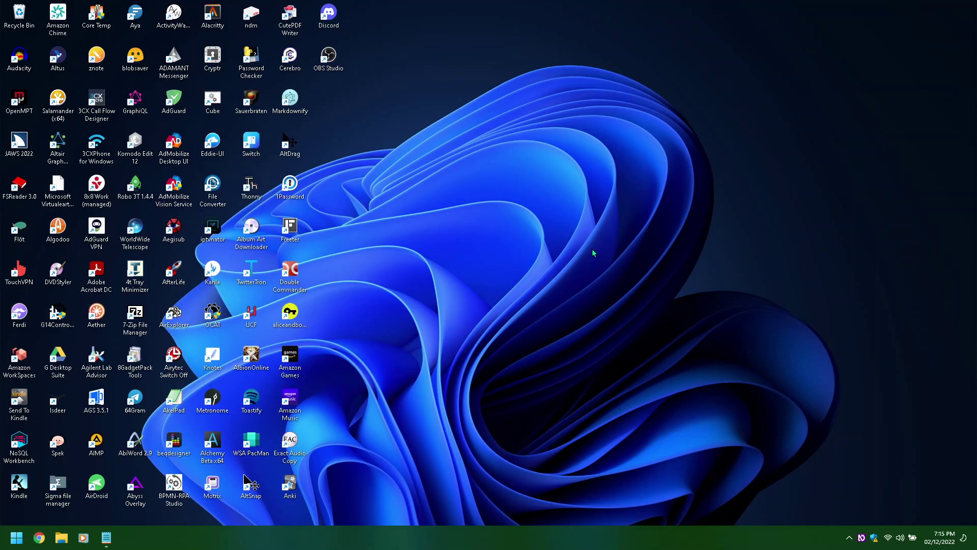
# - Open NVDA Settings from the tray icon's Preferences > Settings menu entry
pyautogui.rightClick(491, 281)
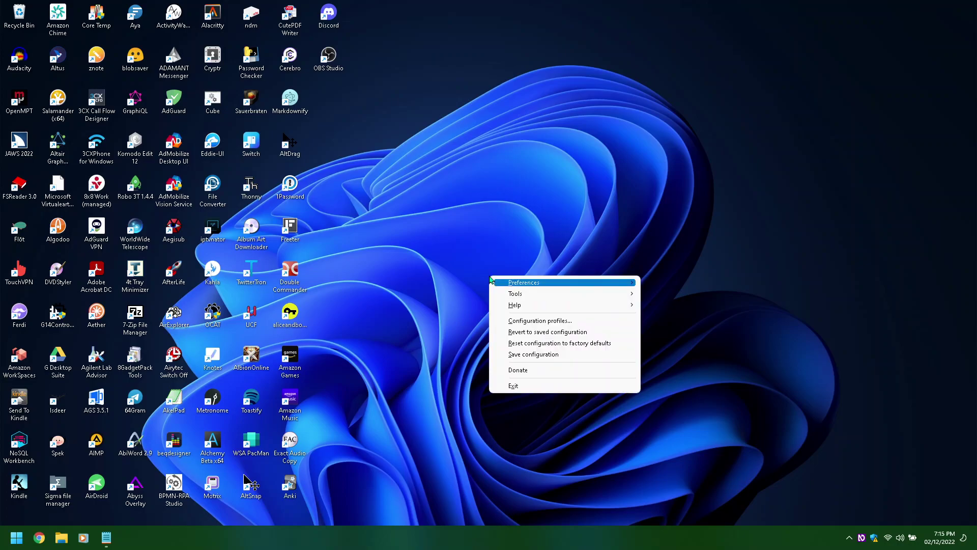
pyautogui.press('Down')
pyautogui.press('Up')
pyautogui.press('Right')
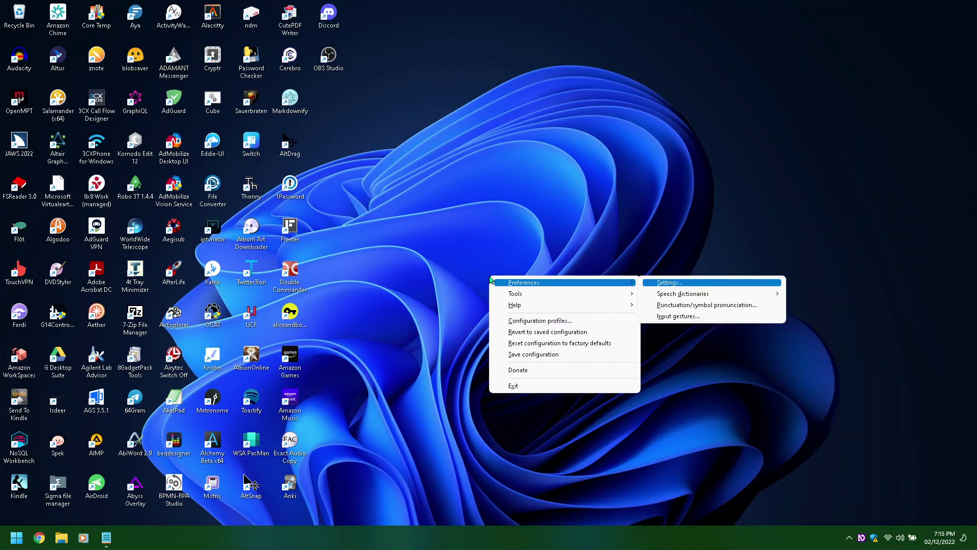
pyautogui.press('Down')
pyautogui.press('Up')
pyautogui.press('Return')
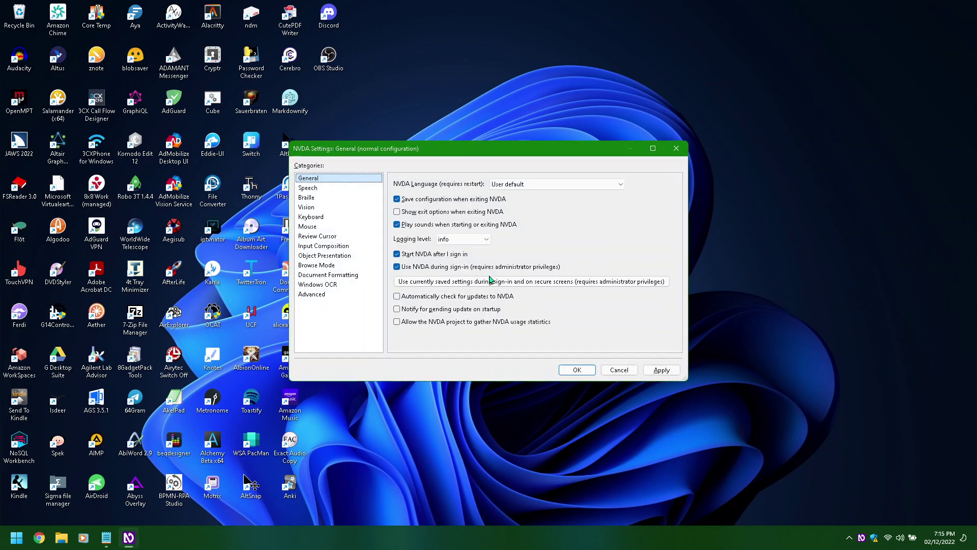
# - Maximize the Settings dialog and move into the Speech category's page
pyautogui.hotkey('alt', 'space')
pyautogui.press('x')
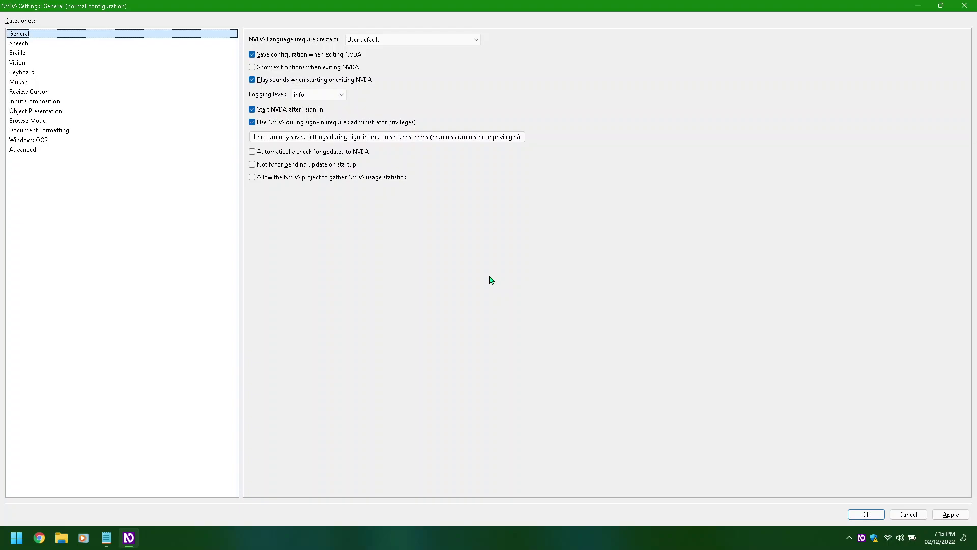
pyautogui.press('Down')
pyautogui.press('Tab')
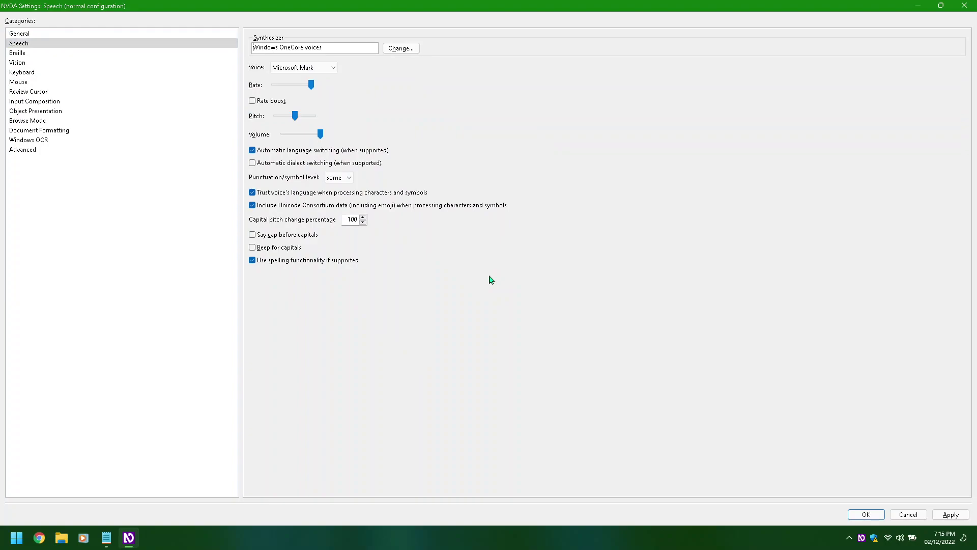
# - Raise Microsoft Mark's pitch a step and slow its speech rate, then open Run
pyautogui.press('Tab')
pyautogui.press('Tab')
pyautogui.press('Tab')
pyautogui.press('Tab')
pyautogui.press('Tab')
pyautogui.press('Right')
pyautogui.press('Right')
pyautogui.press('Right')
pyautogui.press('Right')
pyautogui.press('Right')
pyautogui.press('Right')
pyautogui.press('Right')
pyautogui.hotkey('shift', 'Tab')
pyautogui.hotkey('shift', 'Tab')
pyautogui.press('Left')
pyautogui.press('Left')
pyautogui.press('Left')
pyautogui.press('Left')
pyautogui.press('Left')
pyautogui.hotkey('shift', 'Tab')
pyautogui.press('super+r')
# - Launch Notepad, type the test line 'I do not talk like a lady', and close it without saving
pyautogui.write('notepad')
pyautogui.press('Return')
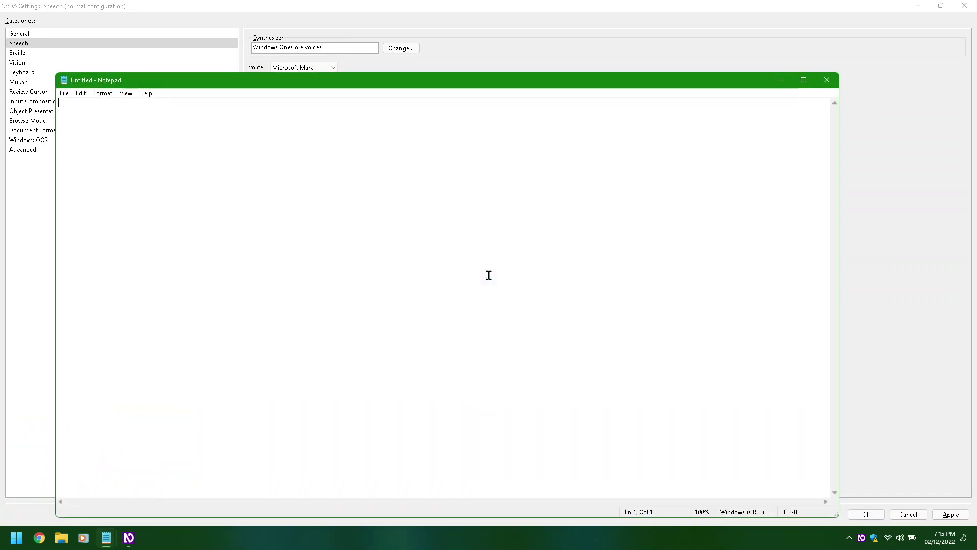
pyautogui.write('I do not talk like a lad')
pyautogui.press('Up')
pyautogui.write('x')
pyautogui.hotkey('alt', 'F4')
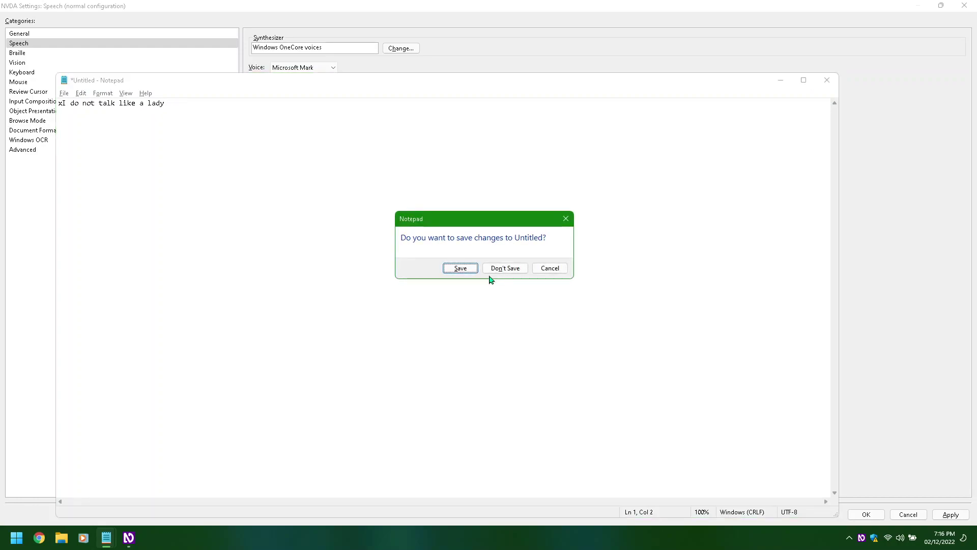
pyautogui.press('n')
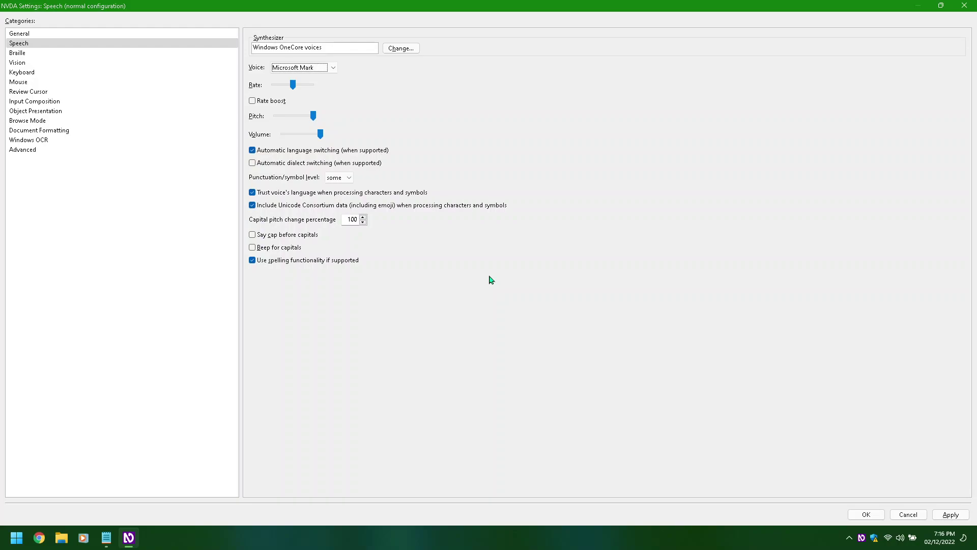
# - Switch the voice from Microsoft Mark to Microsoft Linda
pyautogui.hotkey('shift', 'Tab')
pyautogui.press('Tab')
pyautogui.press('Up')
pyautogui.press('Up')
pyautogui.press('Up')
# - Fine-tune Linda's speech rate, leaving it slightly slower
pyautogui.press('Tab')
pyautogui.press('Left')
pyautogui.press('Right')
pyautogui.press('Left')
pyautogui.press('Left')
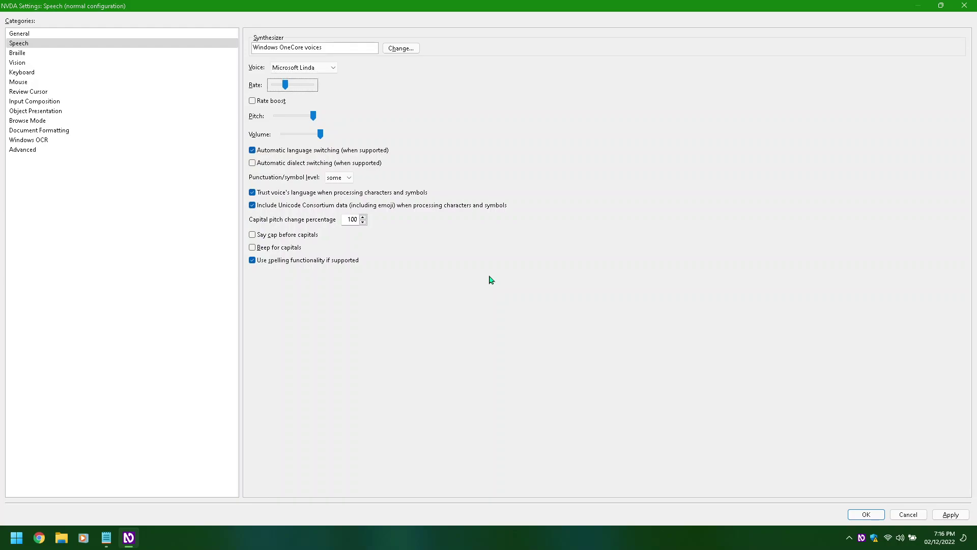
pyautogui.press('Right')
pyautogui.press('Right')
pyautogui.press('Tab')
pyautogui.press('Tab')
pyautogui.press('Left')
pyautogui.press('Left')
pyautogui.press('Left')
pyautogui.press('Left')
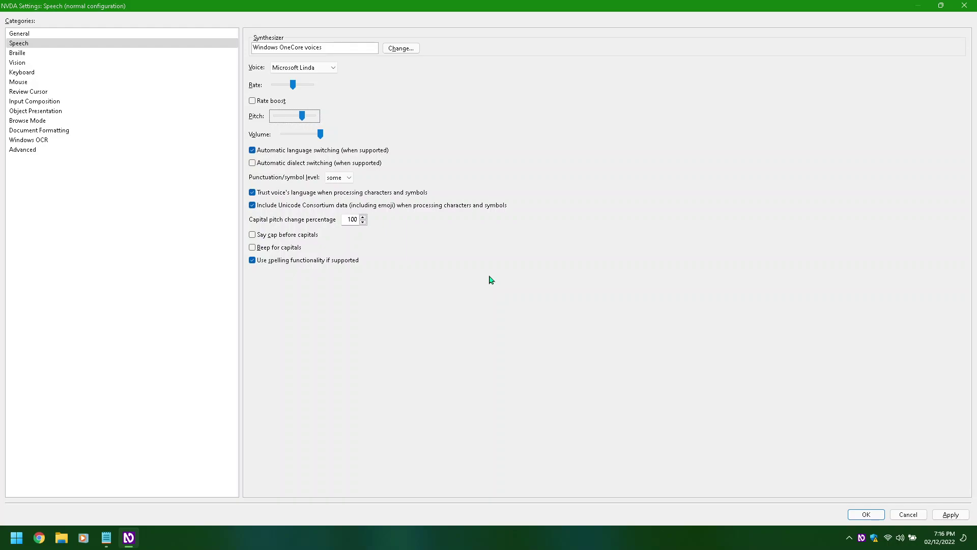
# - Drop the pitch almost to its minimum, then switch the voice to Microsoft Hazel
pyautogui.press('Left')
pyautogui.press('Left')
pyautogui.press('Left')
pyautogui.press('Left')
pyautogui.press('Left')
pyautogui.press('Left')
pyautogui.hotkey('shift', 'Tab')
pyautogui.hotkey('shift', 'Tab')
pyautogui.hotkey('shift', 'Tab')
pyautogui.press('Up')
# - Step the voice through Susan to Microsoft Heera and raise the pitch several steps
pyautogui.press('Down')
pyautogui.press('Down')
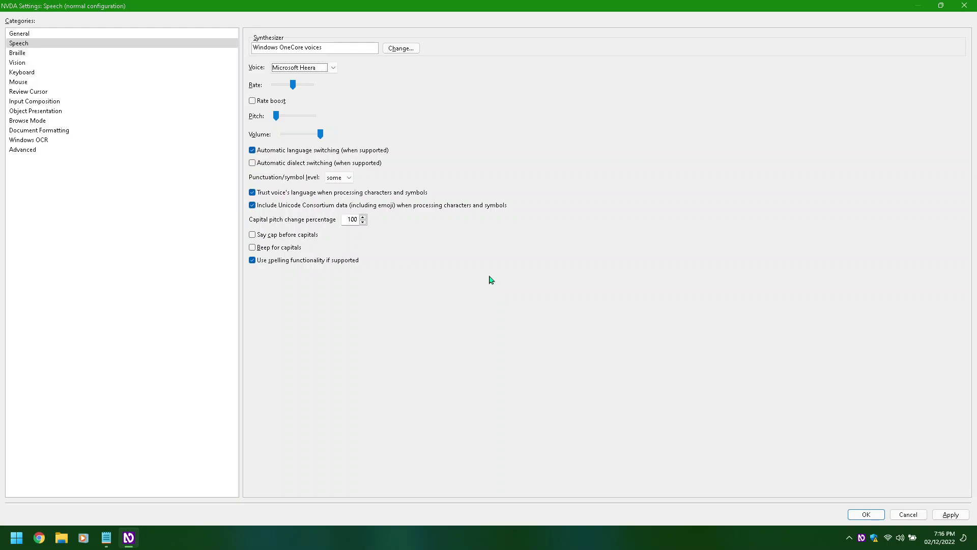
pyautogui.press('Down')
pyautogui.press('Down')
pyautogui.press('Down')
pyautogui.press('Tab')
pyautogui.press('Tab')
pyautogui.press('Tab')
pyautogui.press('Tab')
pyautogui.hotkey('shift', 'Tab')
pyautogui.press('pageup')
pyautogui.press('pageup')
pyautogui.press('pageup')
pyautogui.press('pageup')
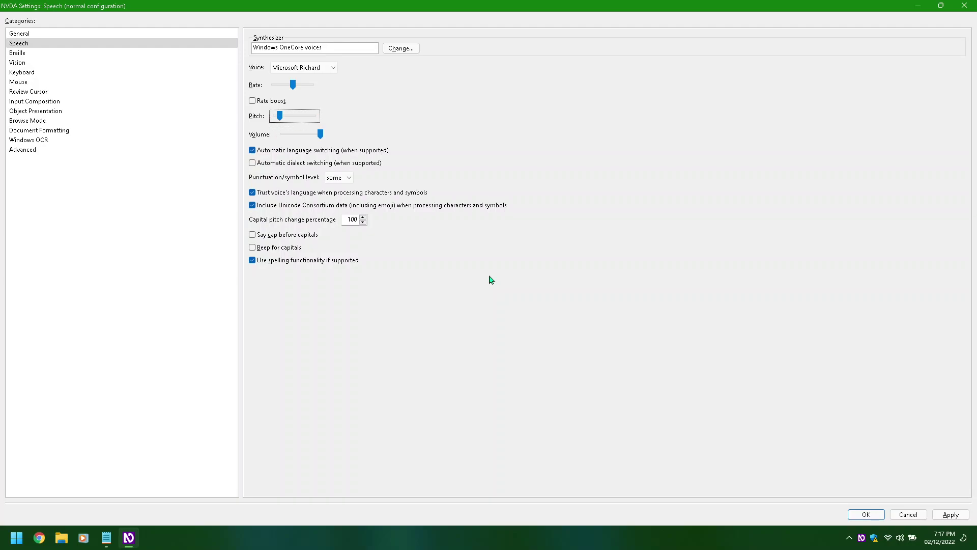
pyautogui.press('pageup')
pyautogui.press('pageup')
pyautogui.press('pageup')
pyautogui.press('pageup')
pyautogui.press('pageup')
pyautogui.press('pageup')
# - Return to the voice list and switch to Microsoft Ravi
pyautogui.hotkey('shift', 'Tab')
pyautogui.hotkey('shift', 'Tab')
pyautogui.hotkey('shift', 'Tab')
pyautogui.press('Up')
pyautogui.press('Up')
pyautogui.press('Up')
pyautogui.press('Up')
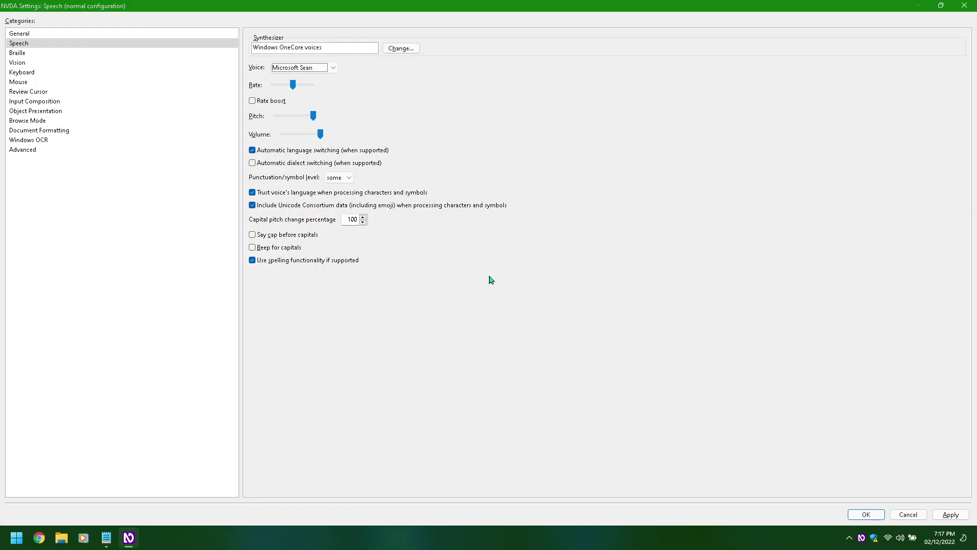
pyautogui.hotkey('shift', 'Tab')
pyautogui.hotkey('shift', 'Tab')
pyautogui.hotkey('shift', 'Tab')
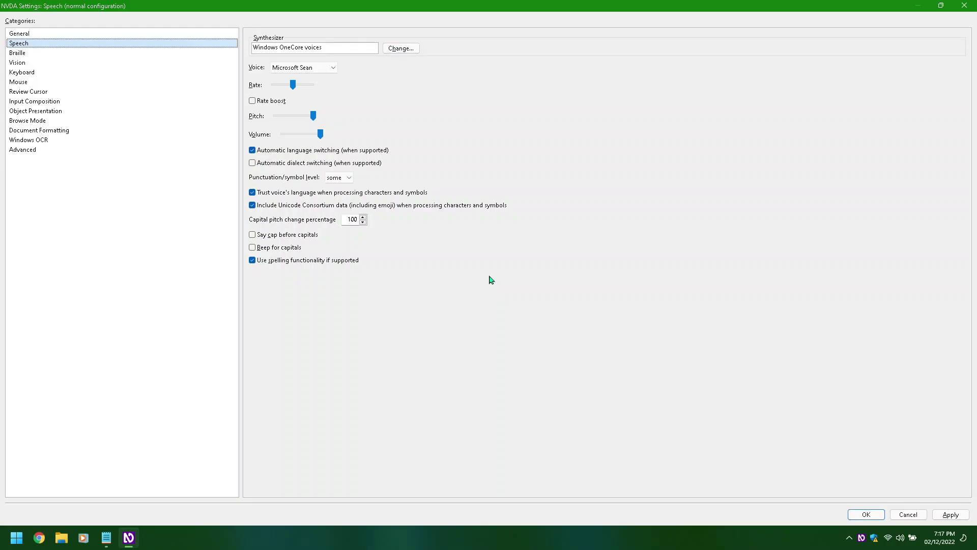
# - Lower the pitch by three steps
pyautogui.press('Tab')
pyautogui.press('Tab')
pyautogui.press('Tab')
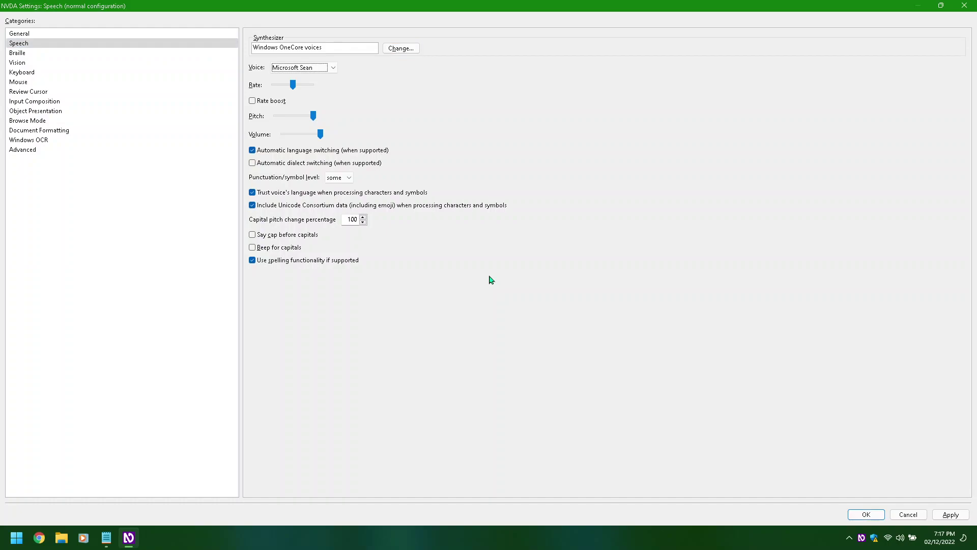
pyautogui.press('Tab')
# - Switch the voice to Microsoft Mark and raise the pitch two steps
pyautogui.press('Tab')
pyautogui.press('Tab')
pyautogui.press('Left')
pyautogui.press('Left')
pyautogui.press('Left')
pyautogui.press('Left')
pyautogui.press('Left')
pyautogui.press('Left')
pyautogui.press('Left')
pyautogui.press('Left')
pyautogui.press('Left')
pyautogui.press('Left')
pyautogui.hotkey('shift', 'Tab')
pyautogui.hotkey('shift', 'Tab')
pyautogui.hotkey('shift', 'Tab')
pyautogui.press('Up')
pyautogui.press('Up')
pyautogui.press('Up')
pyautogui.press('Up')
pyautogui.press('Up')
pyautogui.press('Tab')
pyautogui.press('Tab')
pyautogui.press('Tab')
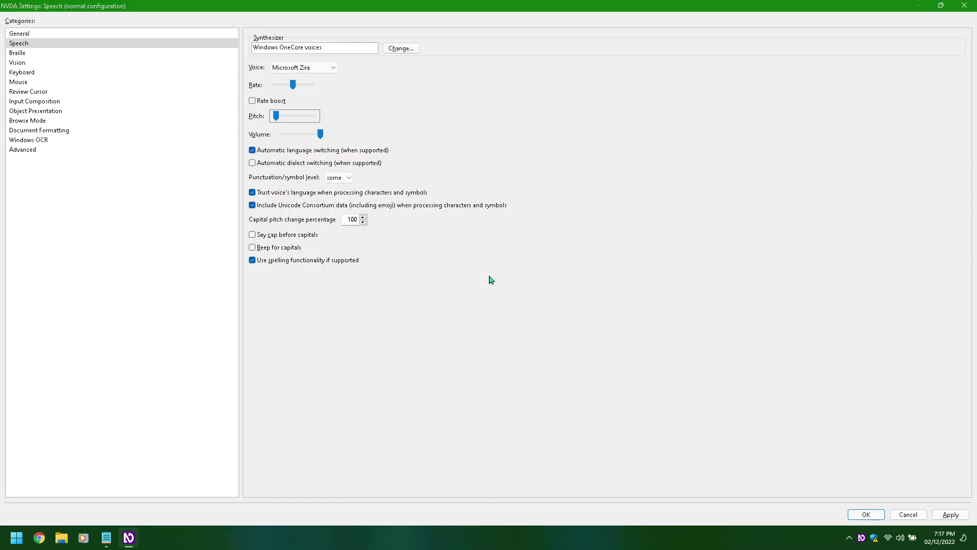
pyautogui.press('Right')
pyautogui.press('Right')
pyautogui.press('Right')
pyautogui.press('Right')
pyautogui.press('Right')
pyautogui.press('Right')
pyautogui.press('Right')
pyautogui.press('Right')
pyautogui.press('Right')
pyautogui.press('Right')
pyautogui.hotkey('shift', 'Tab')
pyautogui.hotkey('shift', 'Tab')
pyautogui.hotkey('shift', 'Tab')
# - Try Richard, Zira and Linda in the voice list, settling on Microsoft David
pyautogui.press('Down')
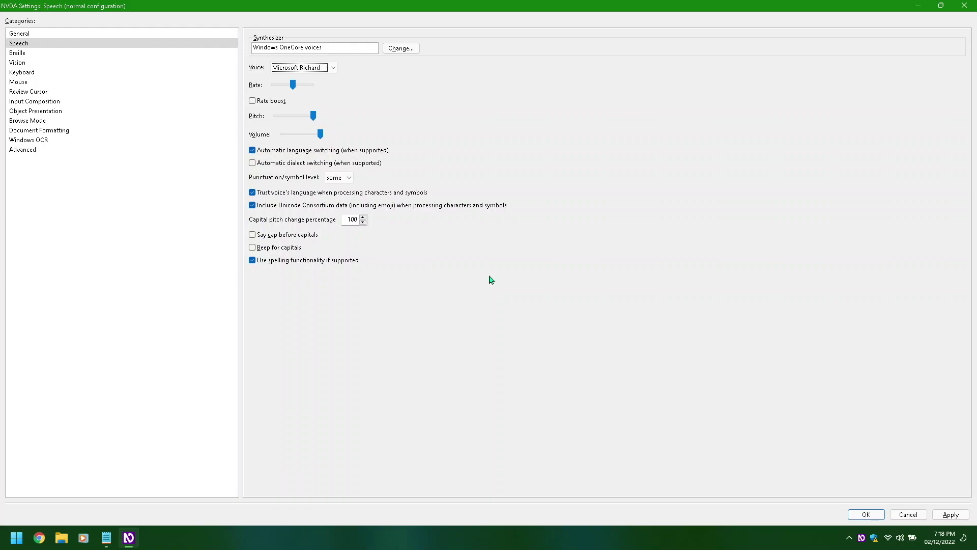
pyautogui.press('Up')
pyautogui.press('Up')
pyautogui.press('Up')
pyautogui.press('Up')
pyautogui.press('Up')
pyautogui.press('Down')
pyautogui.press('Down')
pyautogui.press('Down')
pyautogui.hotkey('shift', 'Tab')
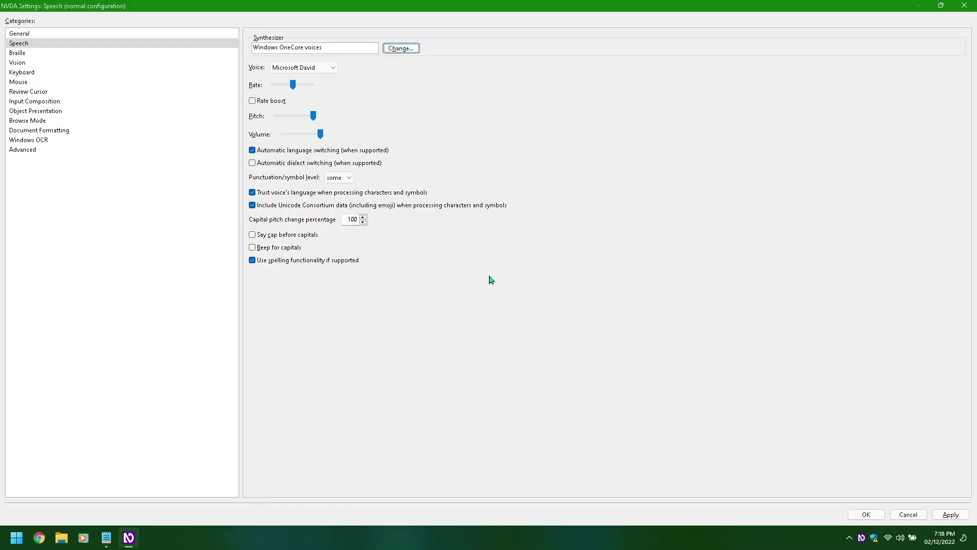
pyautogui.press('Tab')
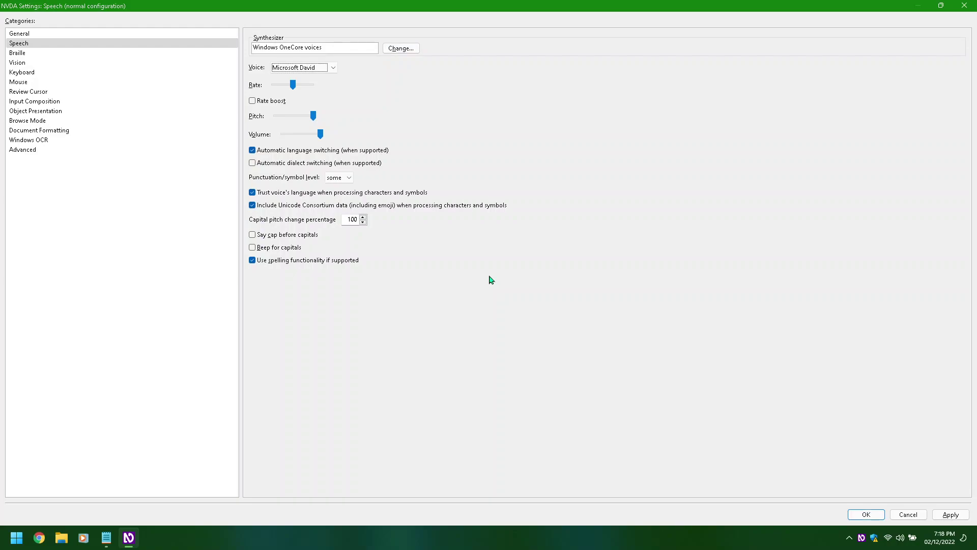